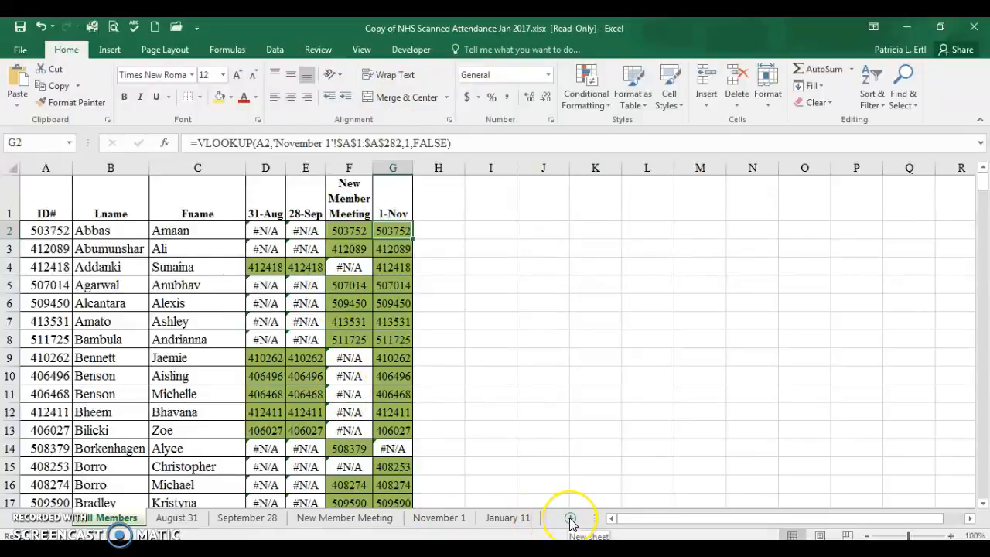
Insert a blank worksheet directly after the members list sheet and bring up the January 11 sheet
{"action": "left_click", "coordinate": [540, 519]}
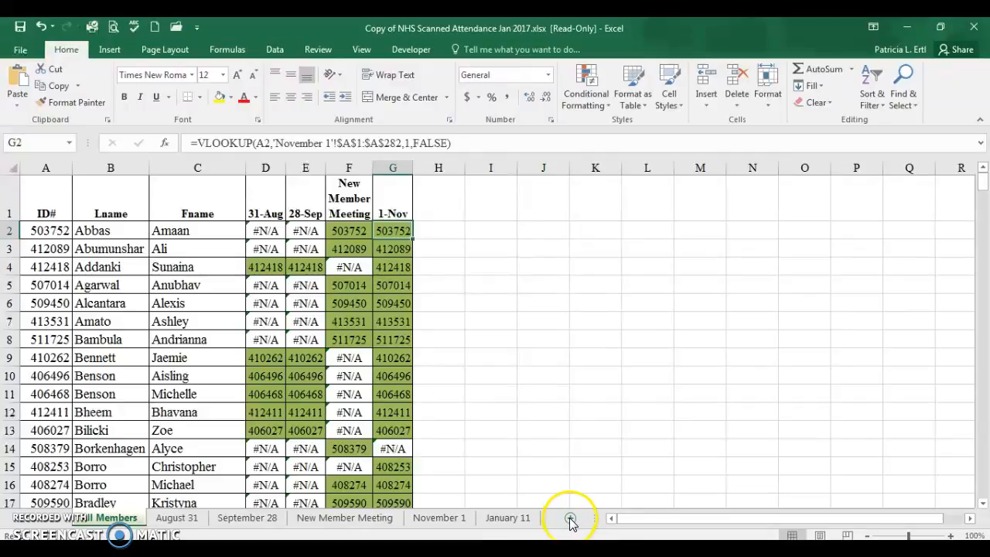
{"action": "left_click", "coordinate": [570, 519]}
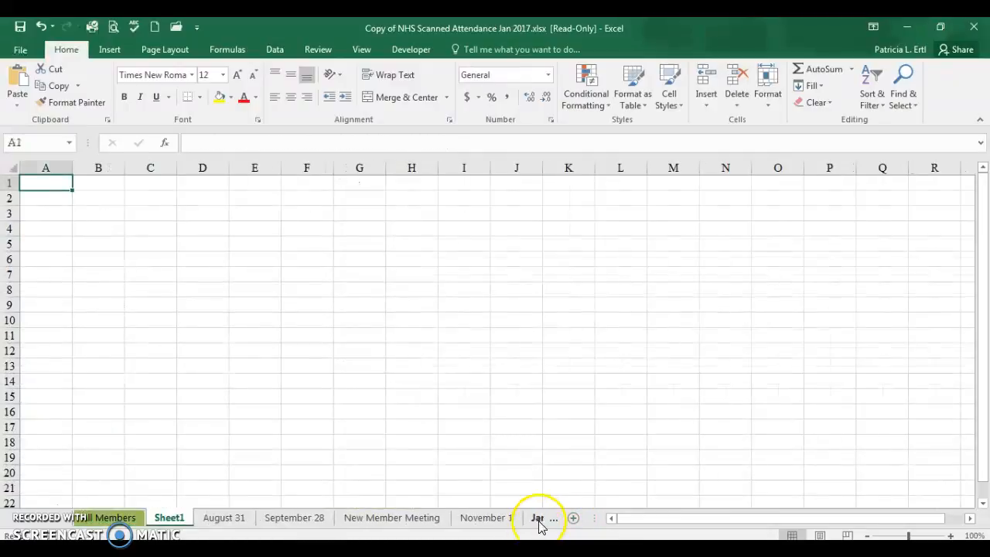
{"action": "right_click", "coordinate": [557, 521]}
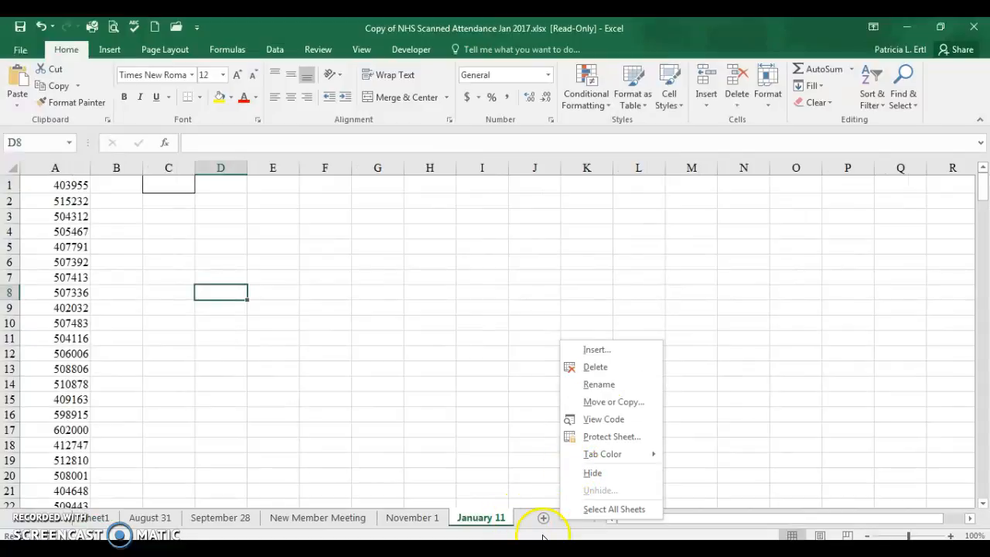
{"action": "left_click", "coordinate": [530, 517]}
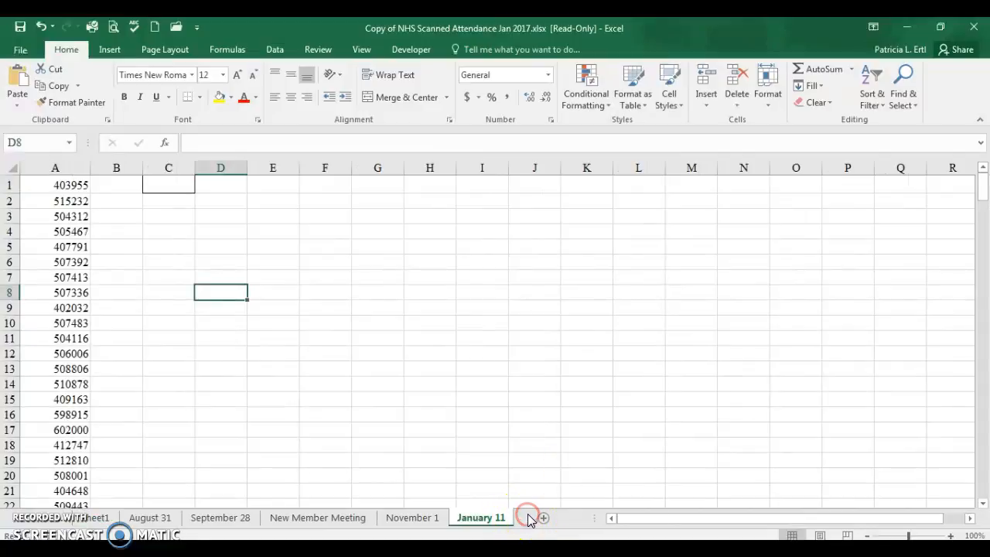
Add a new worksheet after the January 11 sheet and rename it Example
{"action": "left_click", "coordinate": [541, 517]}
{"action": "right_click", "coordinate": [497, 518]}
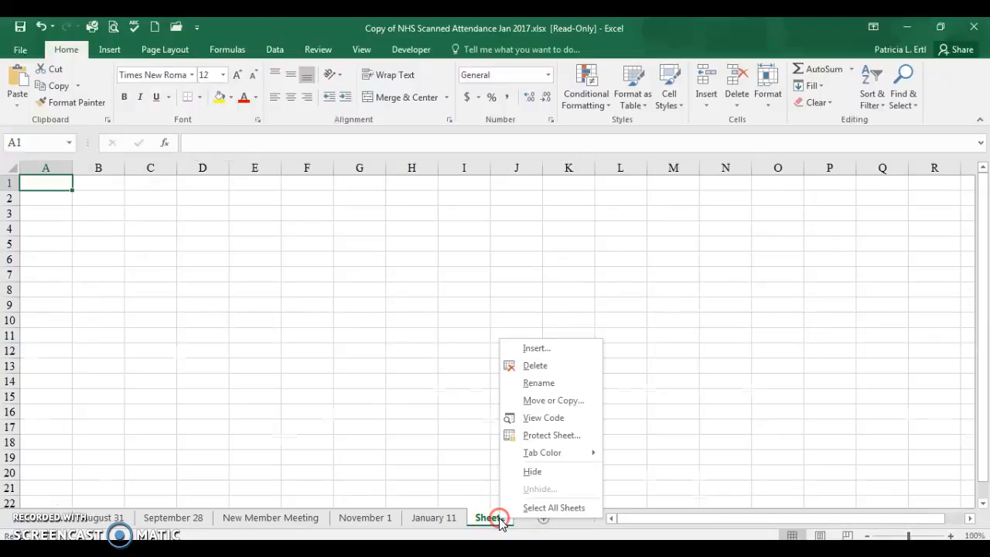
{"action": "left_click", "coordinate": [541, 382]}
{"action": "type", "text": "Exampl"}
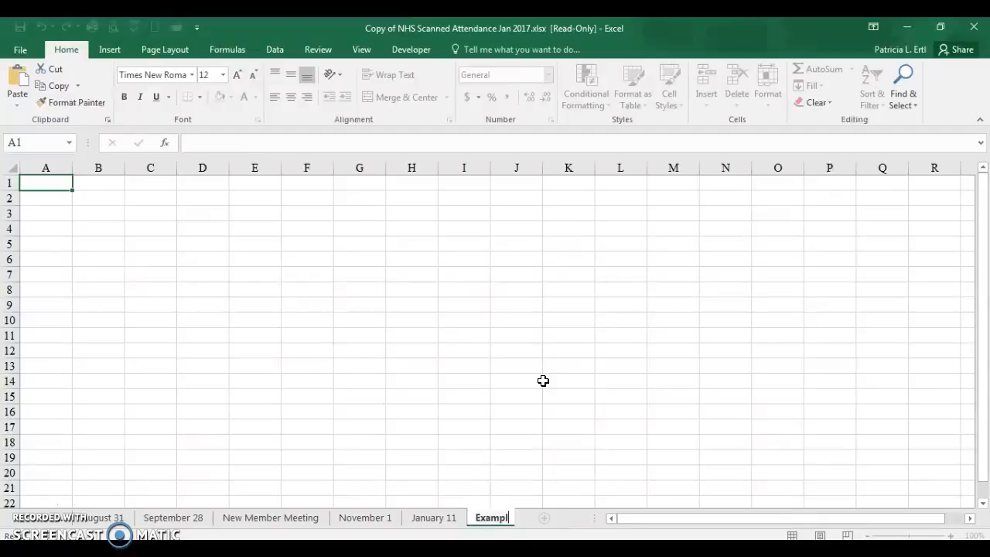
{"action": "type", "text": "e"}
{"action": "key", "text": "Return"}
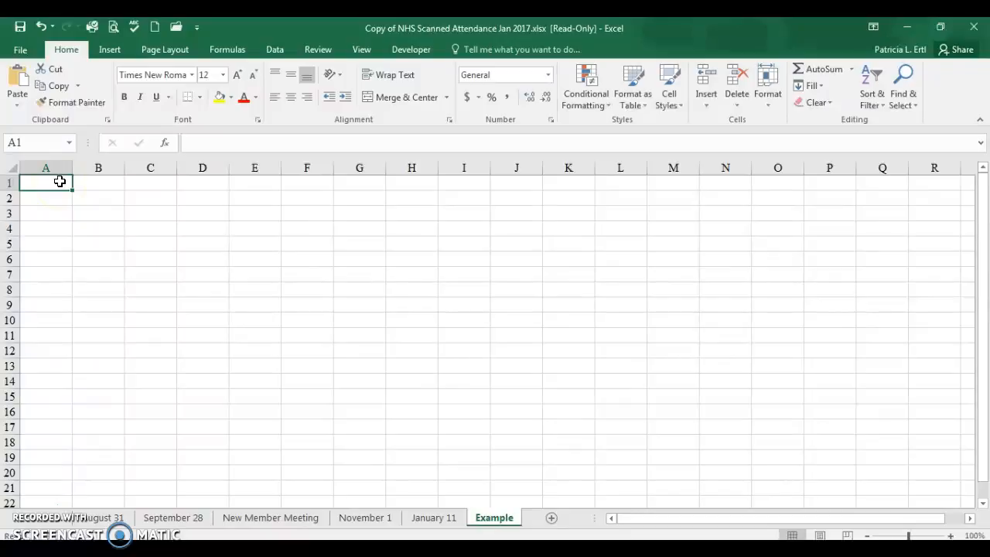
Copy the whole ID number column A from the January 11 sheet into column A of the Example sheet
{"action": "left_click", "coordinate": [436, 517]}
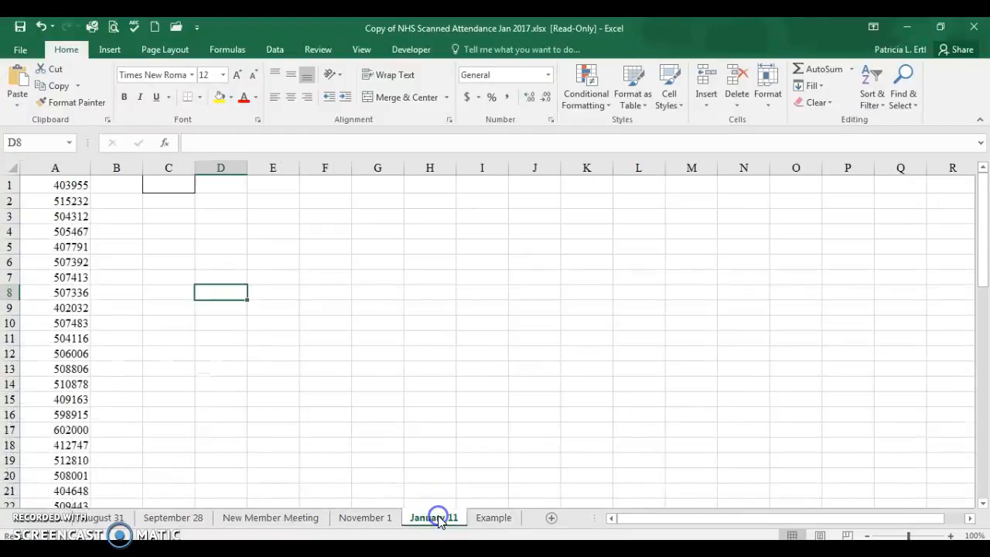
{"action": "left_click", "coordinate": [73, 276]}
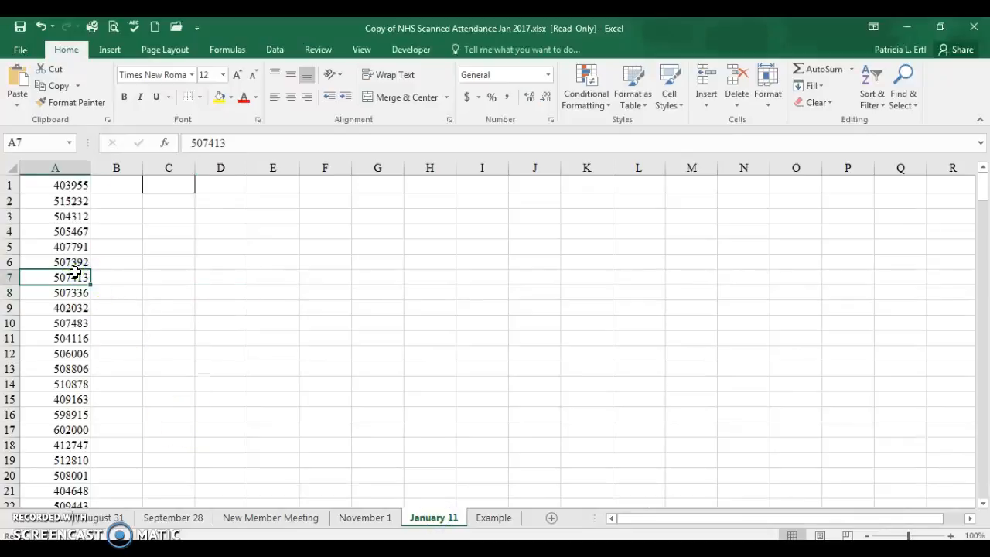
{"action": "left_click", "coordinate": [44, 165]}
{"action": "key", "text": "ctrl+c"}
{"action": "left_click", "coordinate": [494, 517]}
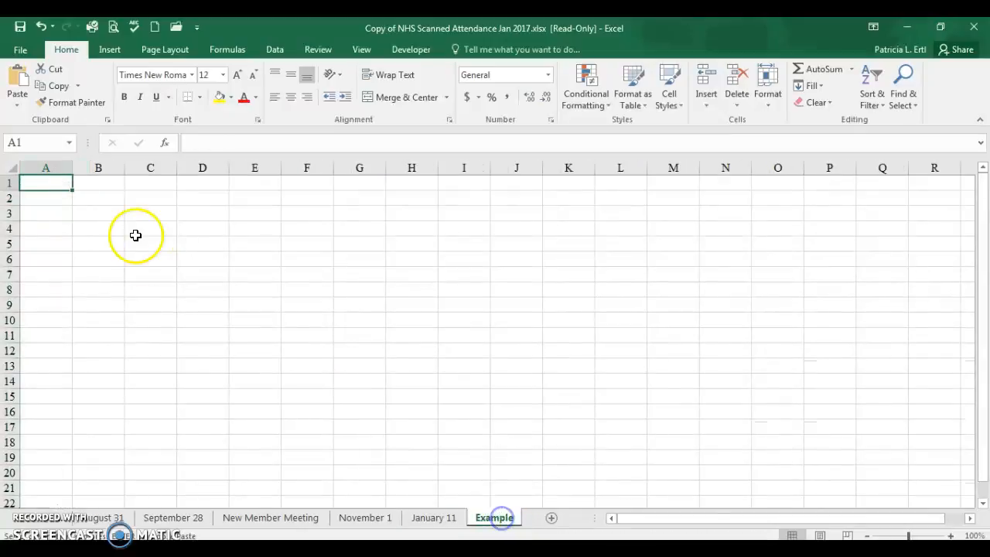
{"action": "left_click", "coordinate": [39, 164]}
{"action": "key", "text": "ctrl+v"}
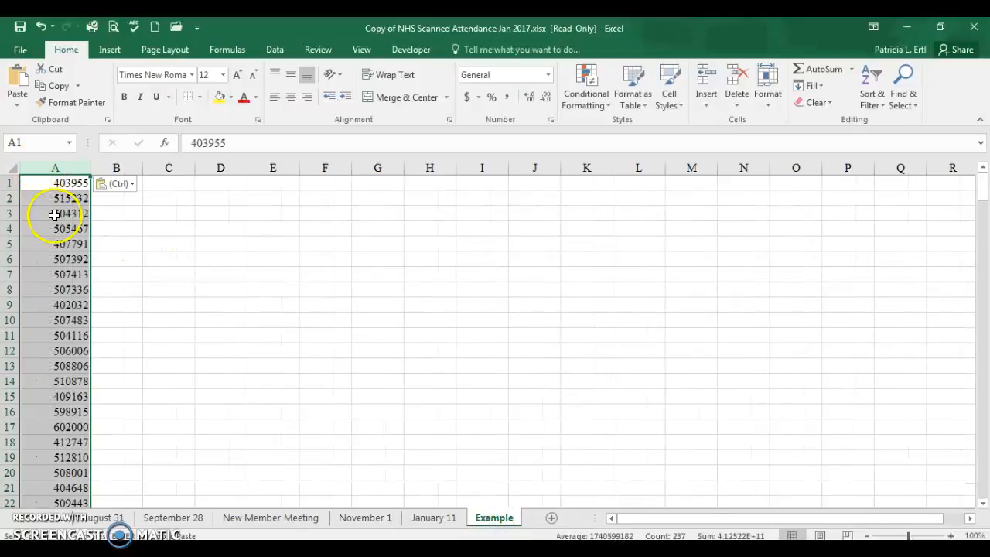
{"action": "left_click", "coordinate": [55, 214]}
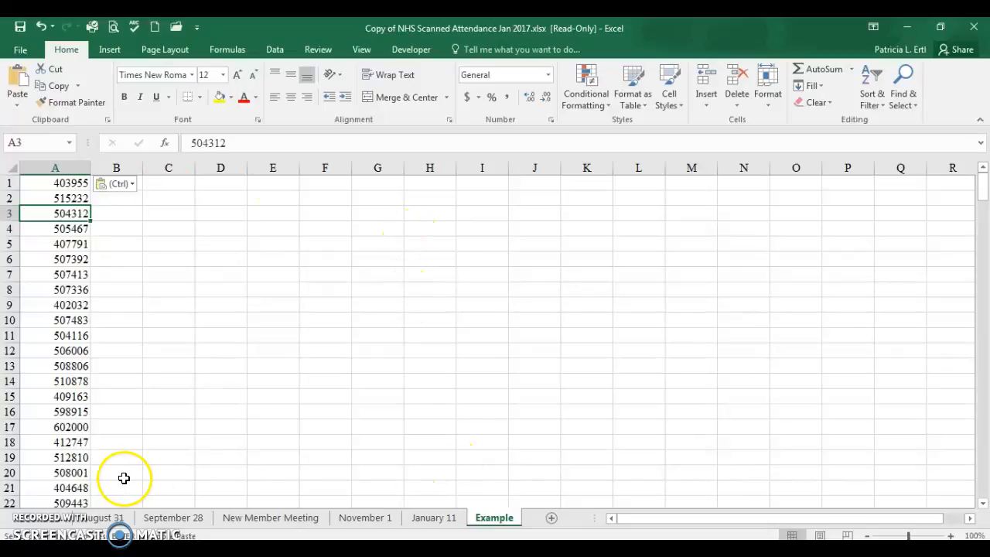
Enter the column heading Example in cell H1 of the members list sheet
{"action": "left_click", "coordinate": [22, 520]}
{"action": "left_click", "coordinate": [22, 521]}
{"action": "left_click", "coordinate": [128, 518]}
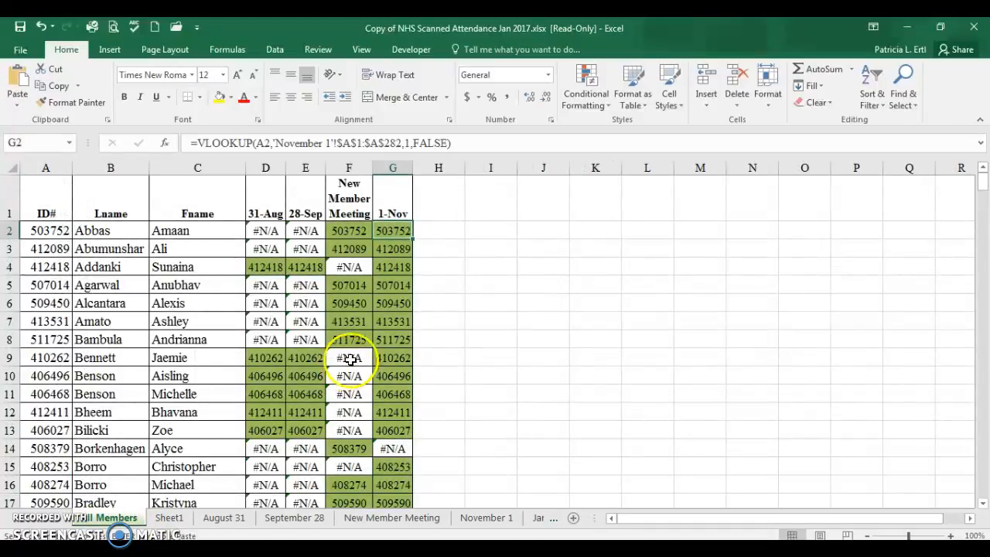
{"action": "left_click", "coordinate": [443, 202]}
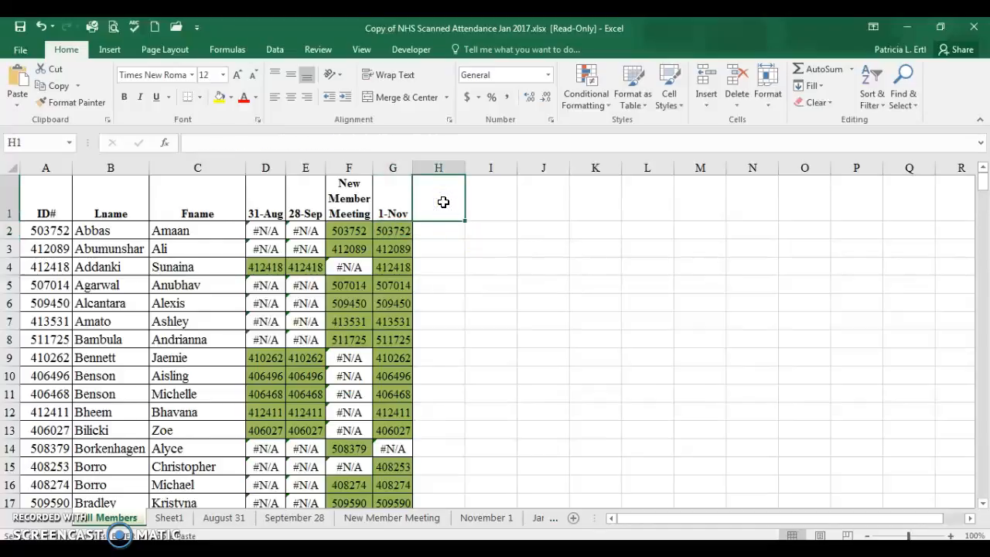
{"action": "type", "text": "Ex"}
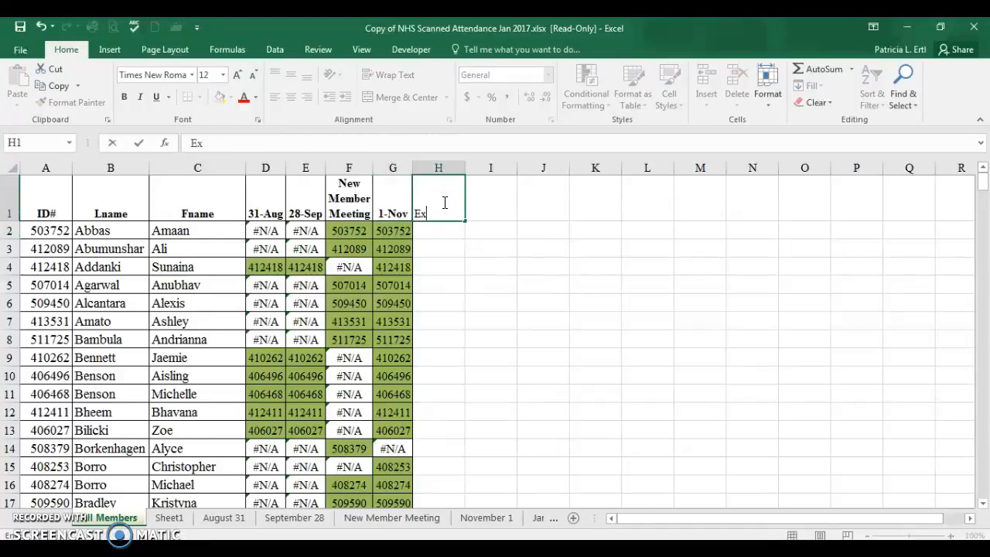
{"action": "type", "text": "ample"}
{"action": "key", "text": "Return"}
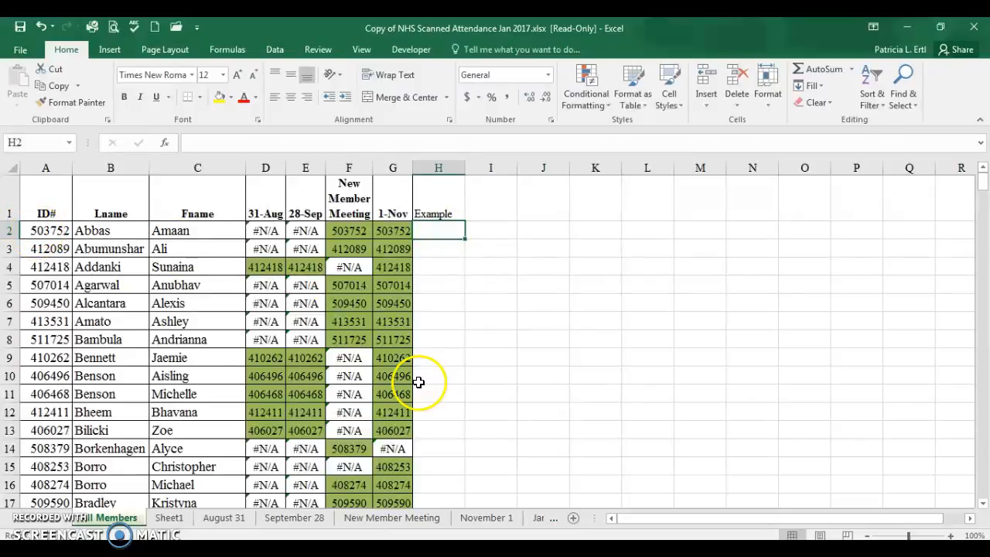
Start a VLOOKUP formula in cell H2 of the members list sheet with A2 as the lookup value
{"action": "left_click_drag", "start_coordinate": [594, 518], "coordinate": [700, 521]}
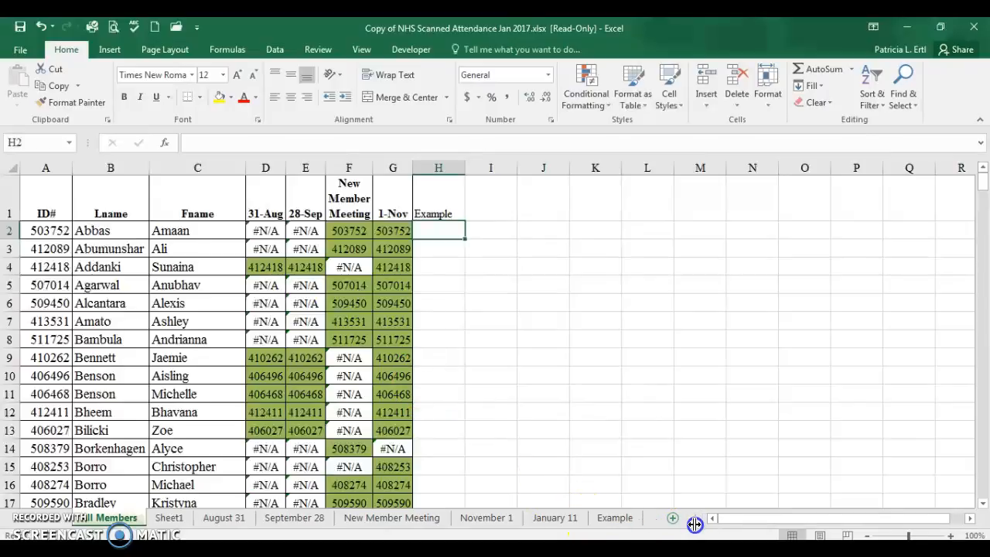
{"action": "left_click", "coordinate": [614, 517]}
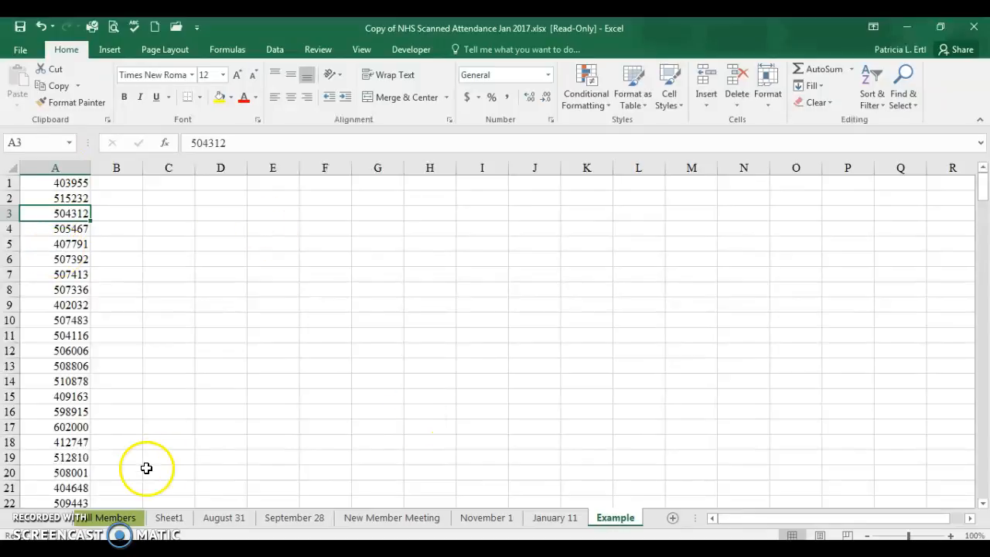
{"action": "left_click", "coordinate": [107, 518]}
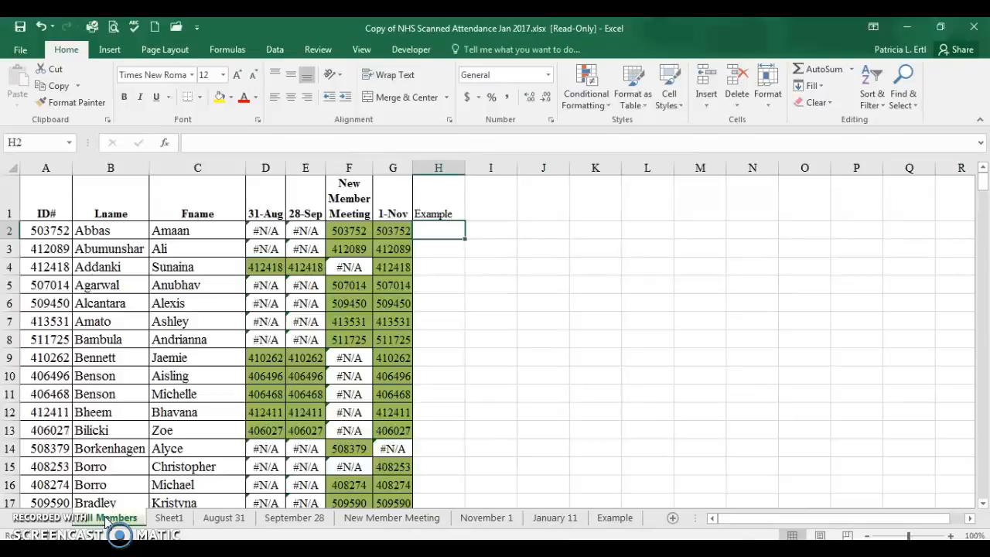
{"action": "type", "text": "="}
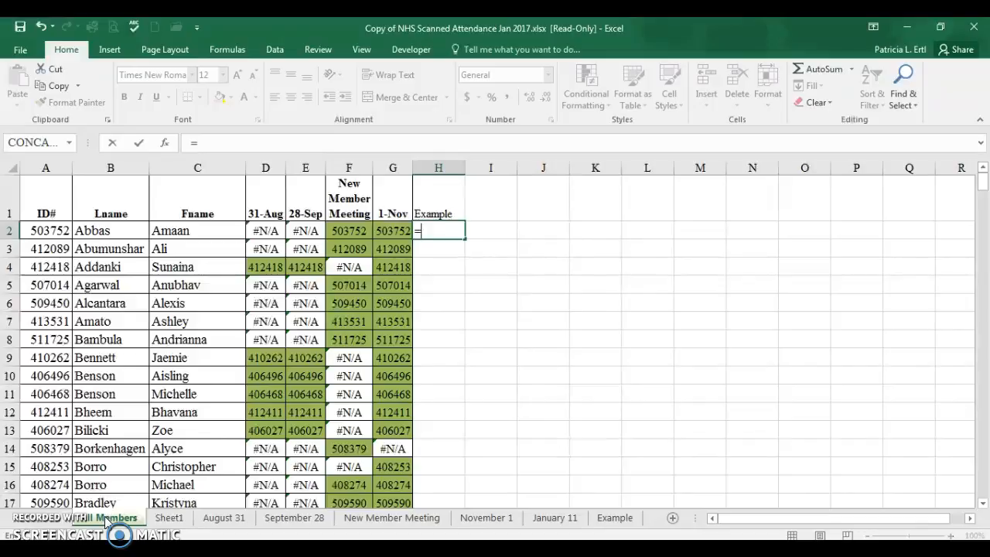
{"action": "type", "text": "v"}
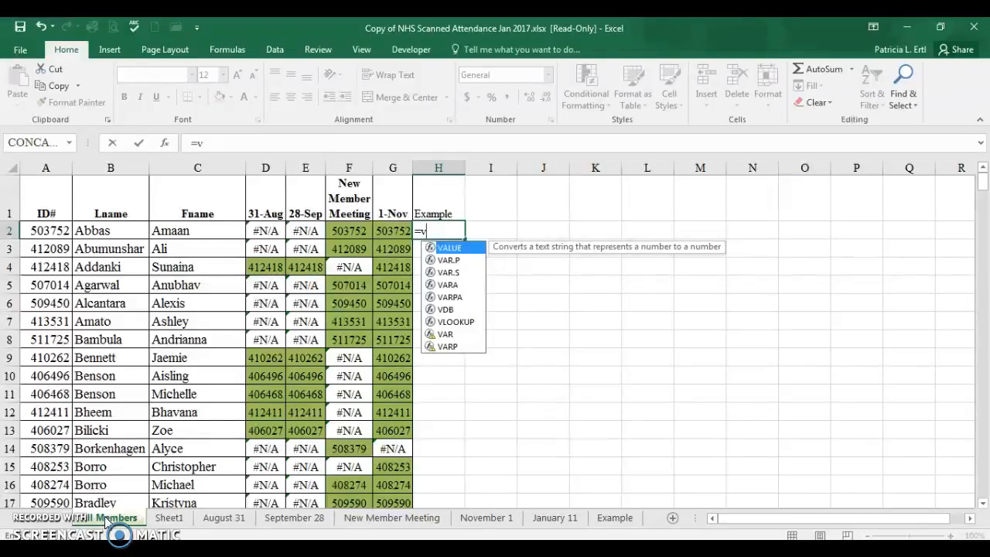
{"action": "type", "text": "lookup"}
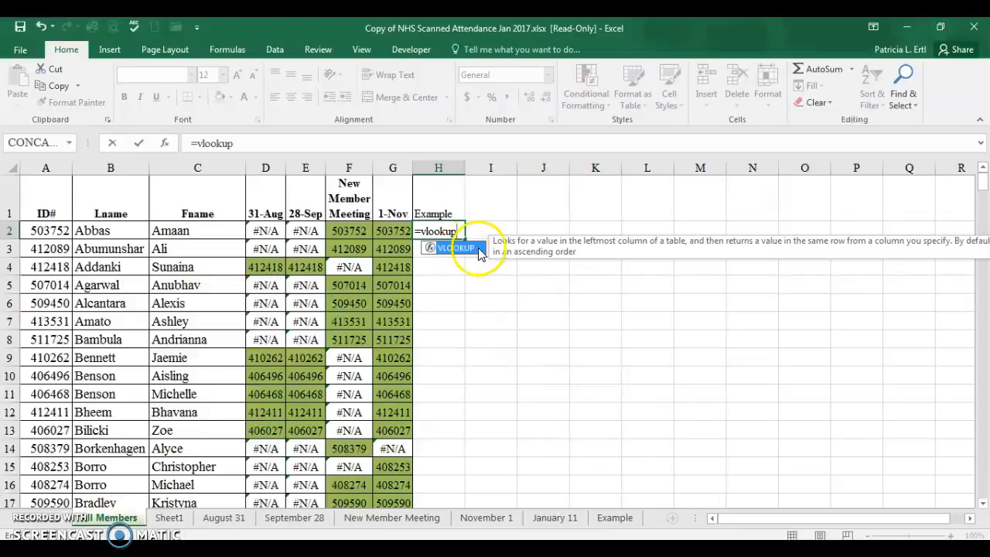
{"action": "type", "text": "("}
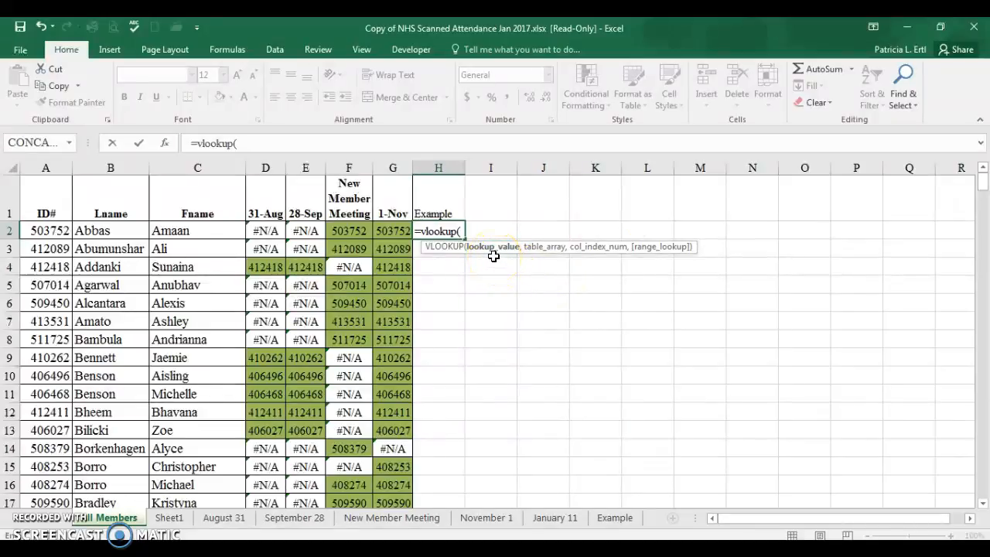
{"action": "left_click", "coordinate": [48, 231]}
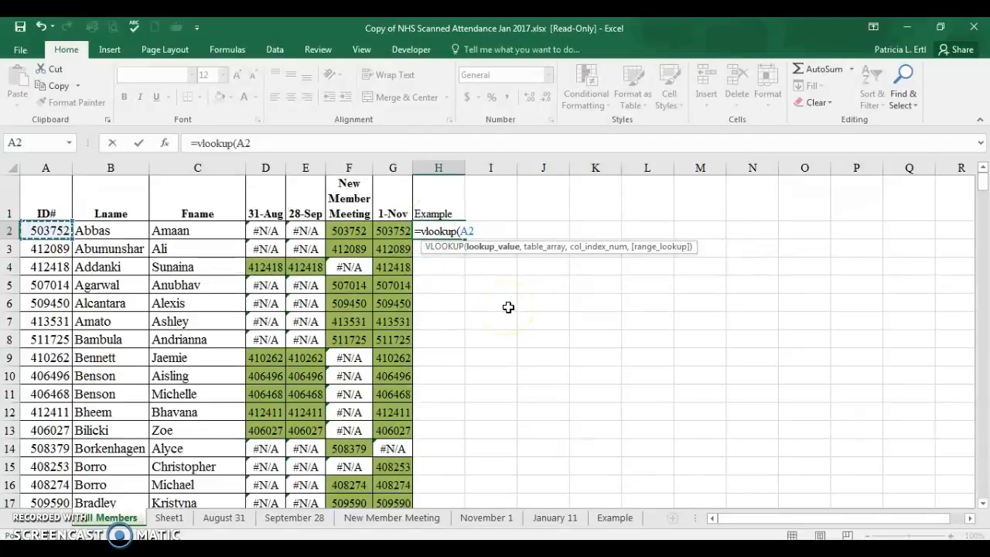
{"action": "type", "text": ",,"}
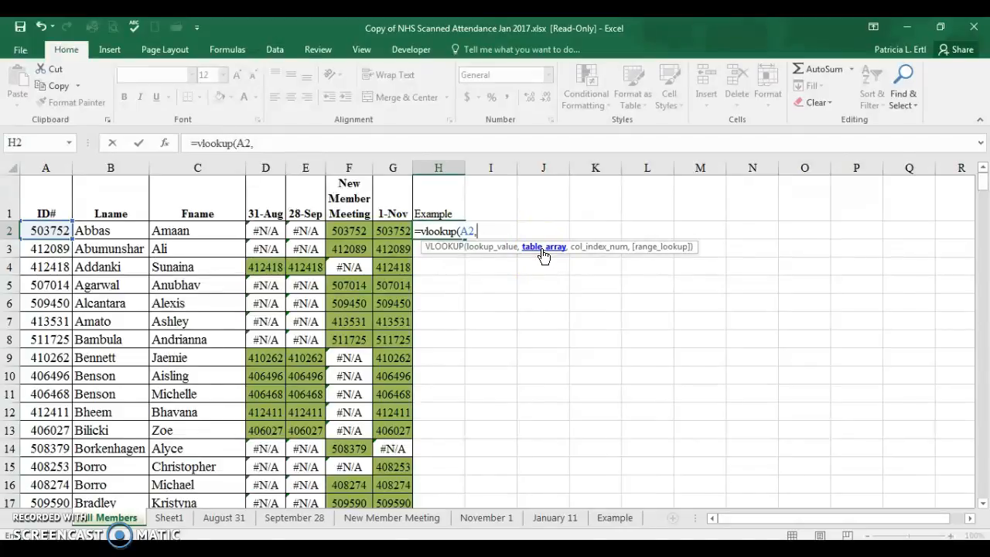
Set the formula's table array to the absolute range $A$1:$A$237 on the Example sheet
{"action": "left_click", "coordinate": [630, 516]}
{"action": "left_click", "coordinate": [624, 520]}
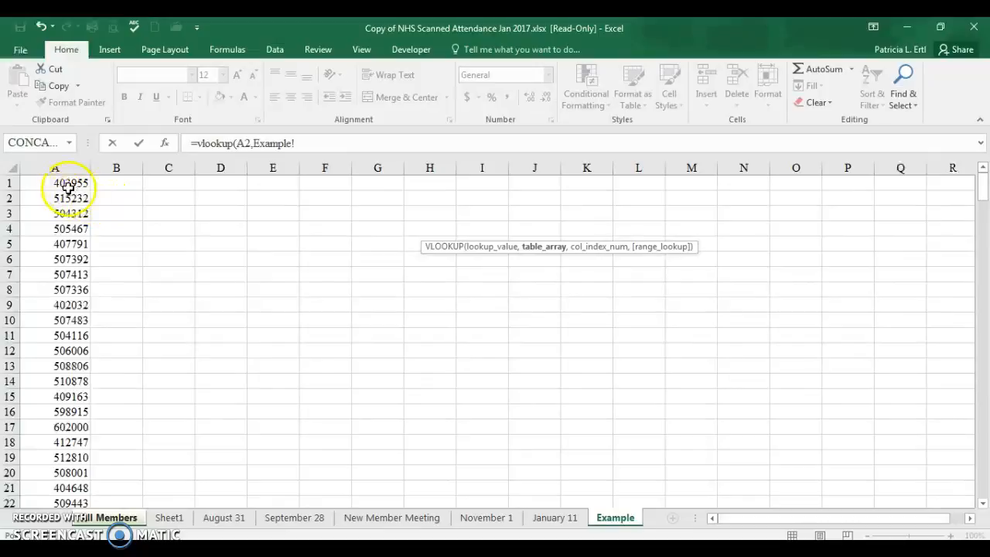
{"action": "left_click_drag", "start_coordinate": [62, 180], "coordinate": [64, 452]}
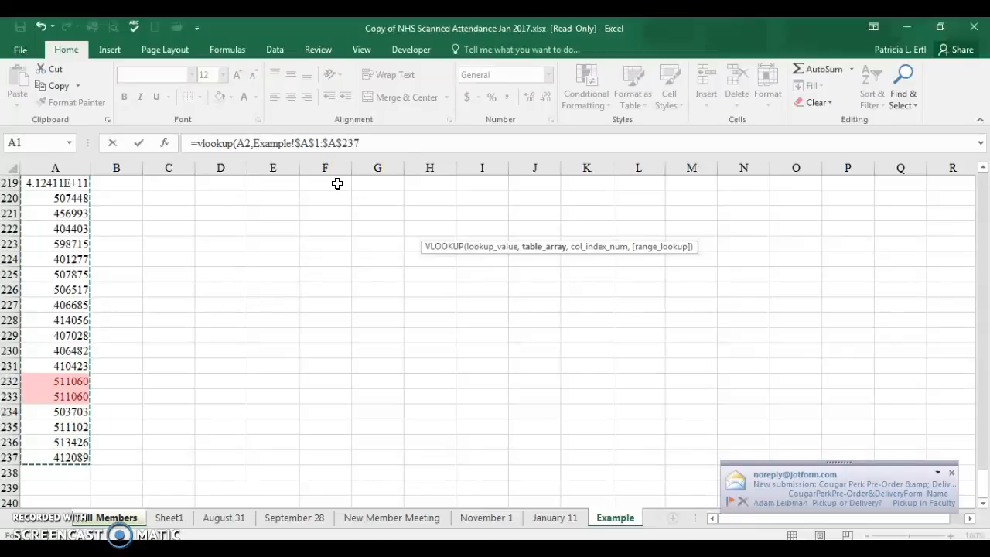
Complete the VLOOKUP formula with column index 1 and FALSE for an exact match, and enter it
{"action": "left_click", "coordinate": [376, 144]}
{"action": "type", "text": ","}
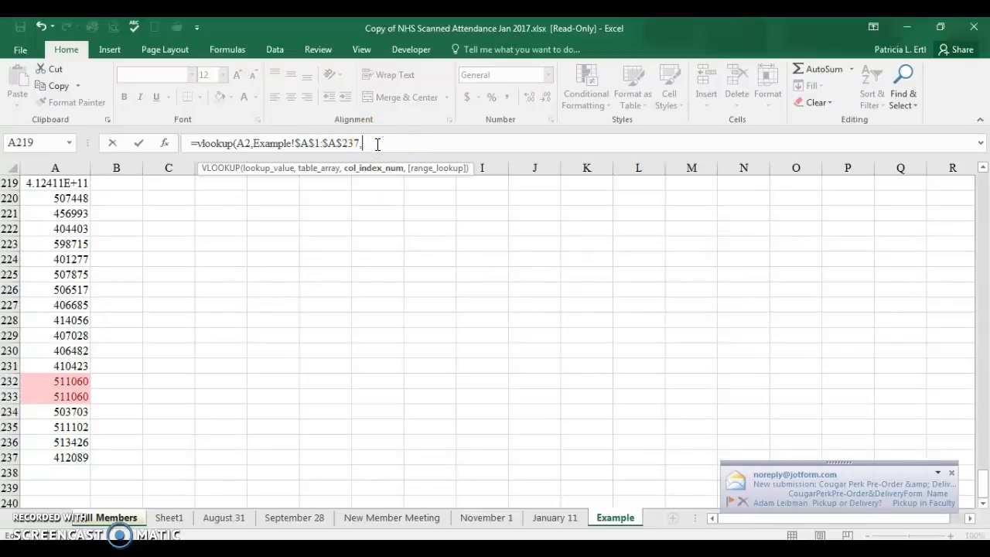
{"action": "type", "text": "1"}
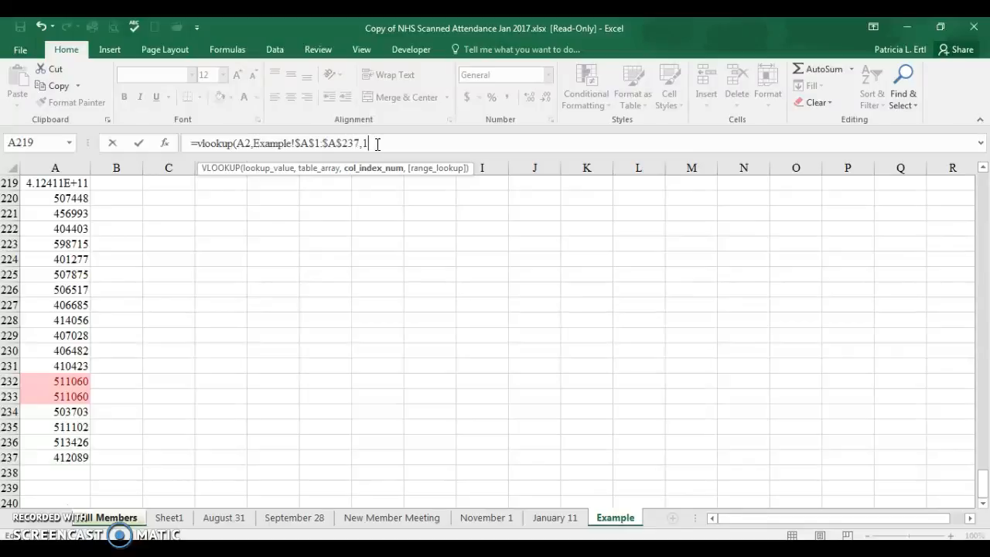
{"action": "type", "text": "FALSE"}
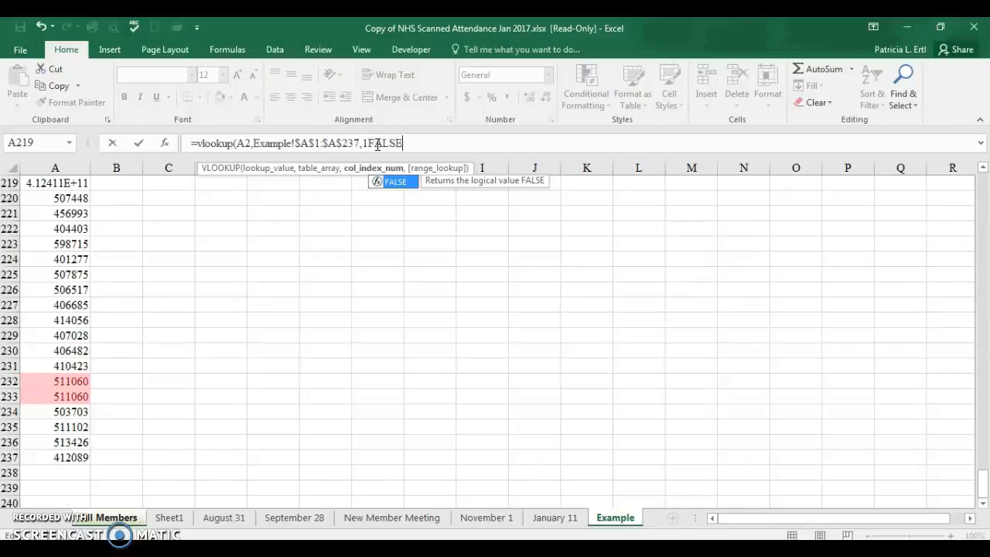
{"action": "key", "text": "Left"}
{"action": "key", "text": "Left"}
{"action": "key", "text": "Left"}
{"action": "key", "text": "Left"}
{"action": "key", "text": "Left"}
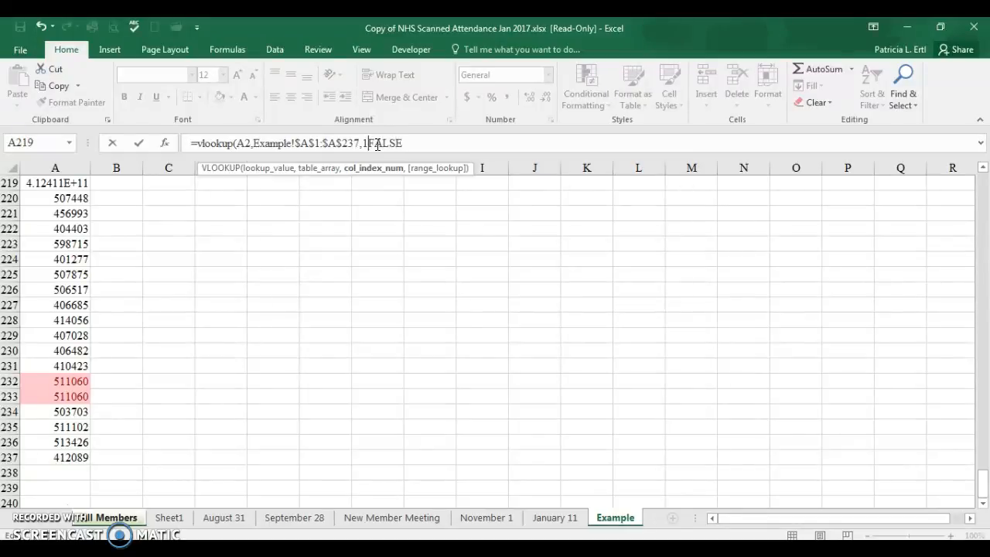
{"action": "key", "text": "Caps_Lock"}
{"action": "type", "text": ","}
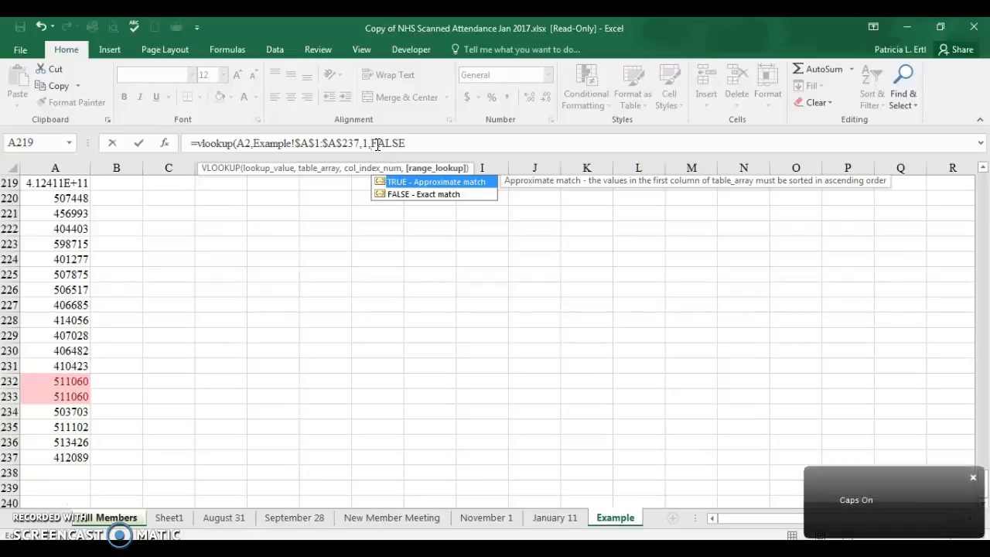
{"action": "key", "text": "End"}
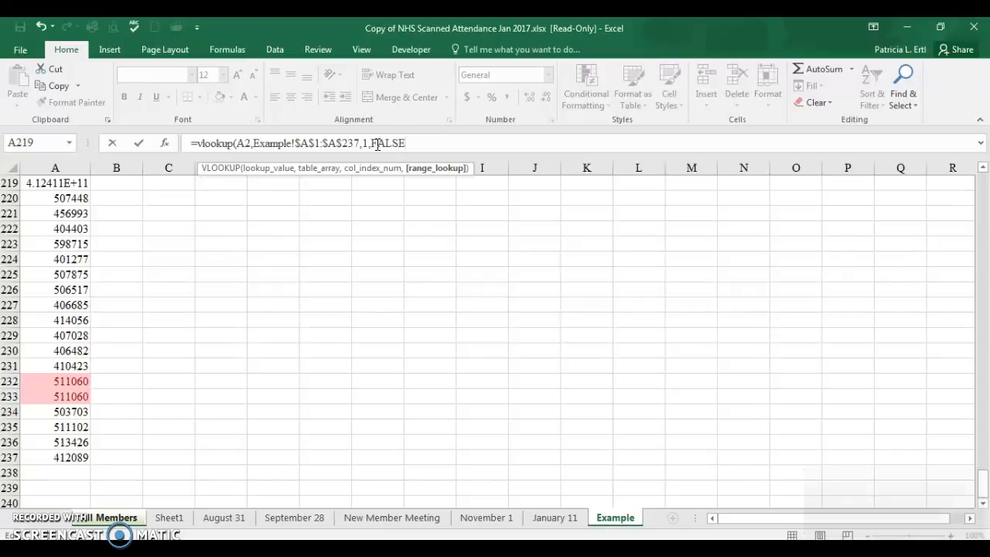
{"action": "type", "text": ")"}
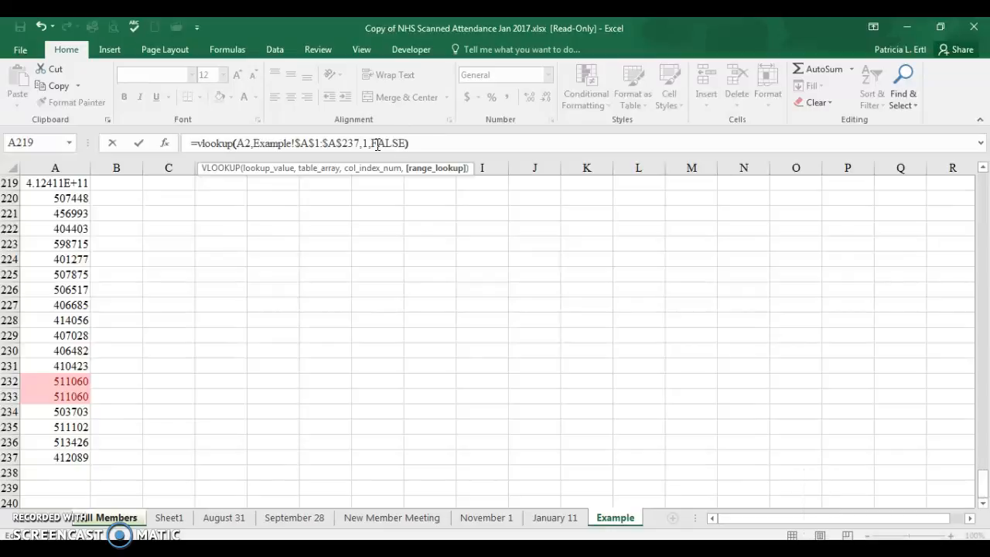
{"action": "key", "text": "Return"}
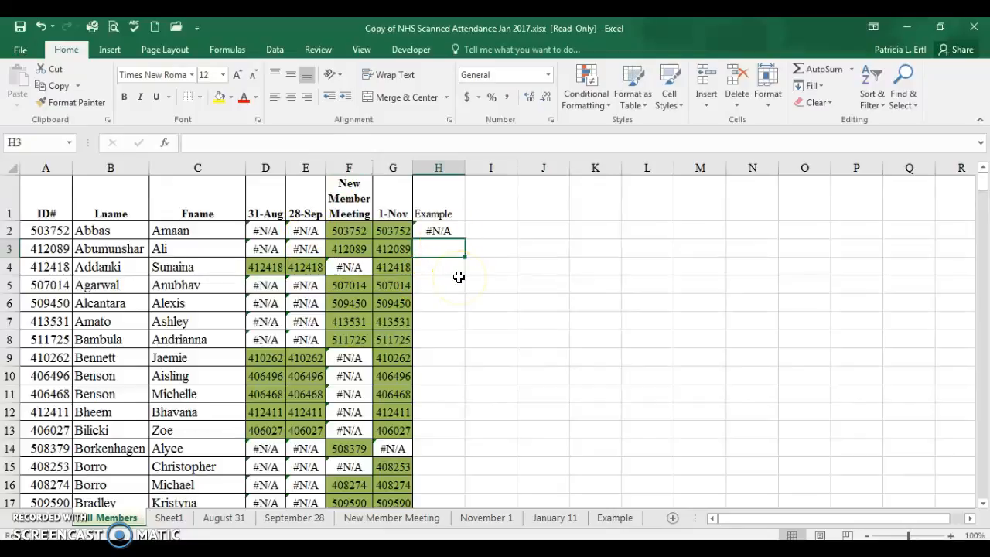
Examine the arguments of the VLOOKUP formula in cell H2, leaving the formula as entered
{"action": "left_click", "coordinate": [442, 231]}
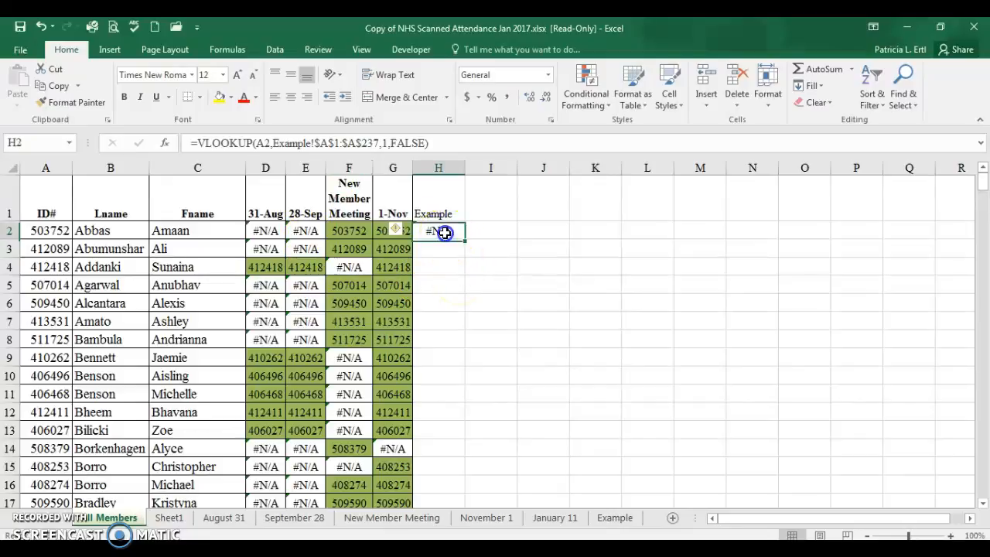
{"action": "double_click", "coordinate": [445, 232]}
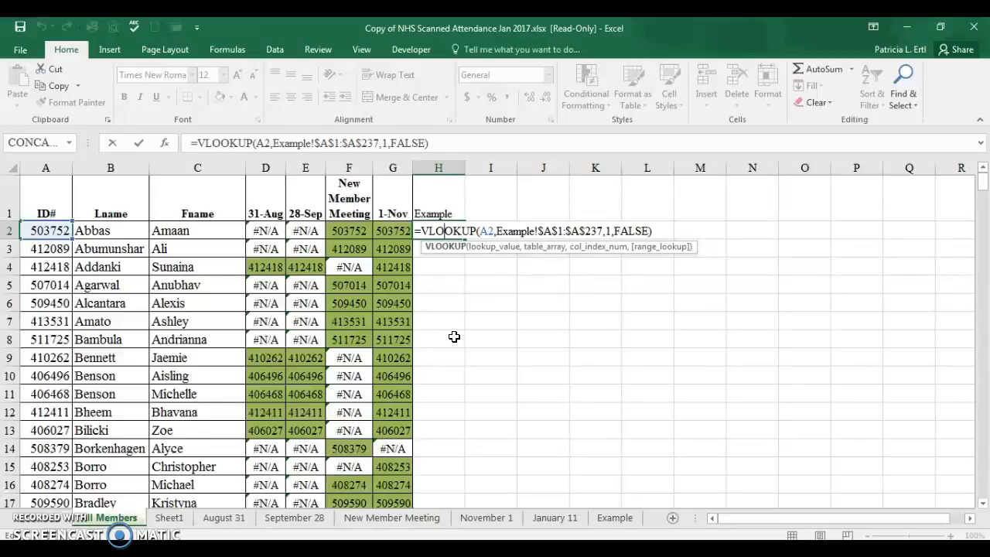
{"action": "key", "text": "ctrl+Return"}
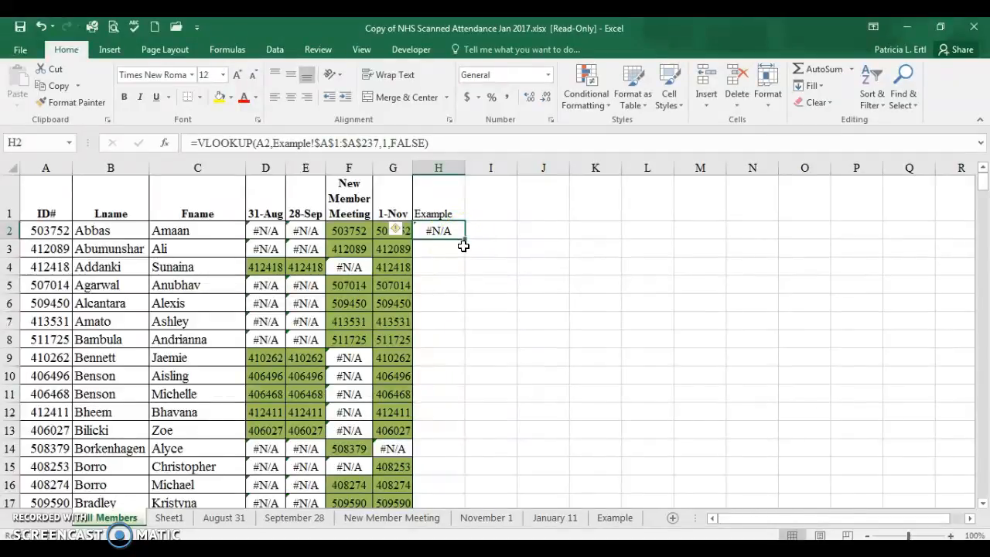
Fill the VLOOKUP formula from cell H2 into cell H3 of the Example column
{"action": "left_click", "coordinate": [950, 535]}
{"action": "left_click", "coordinate": [950, 535]}
{"action": "left_click", "coordinate": [950, 535]}
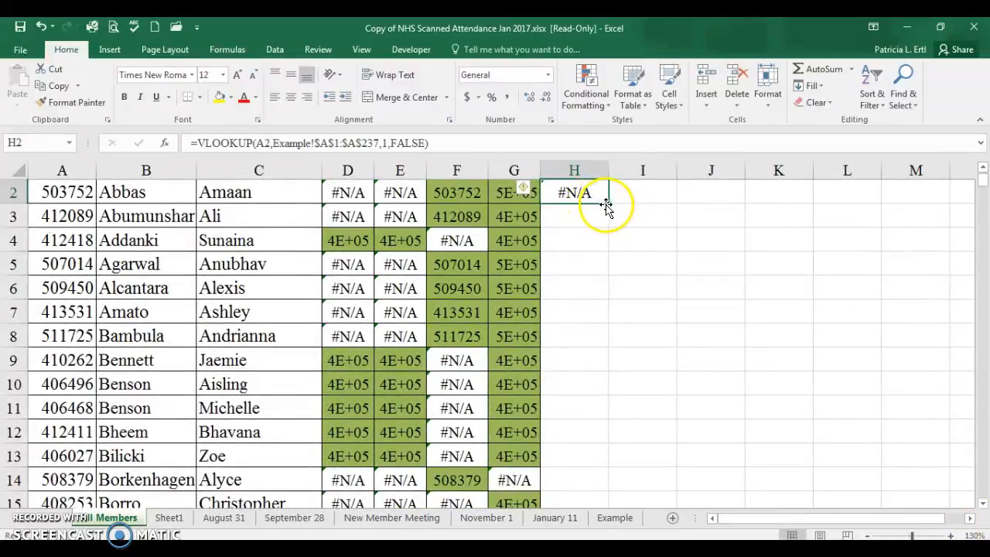
{"action": "left_click_drag", "start_coordinate": [609, 204], "coordinate": [608, 203]}
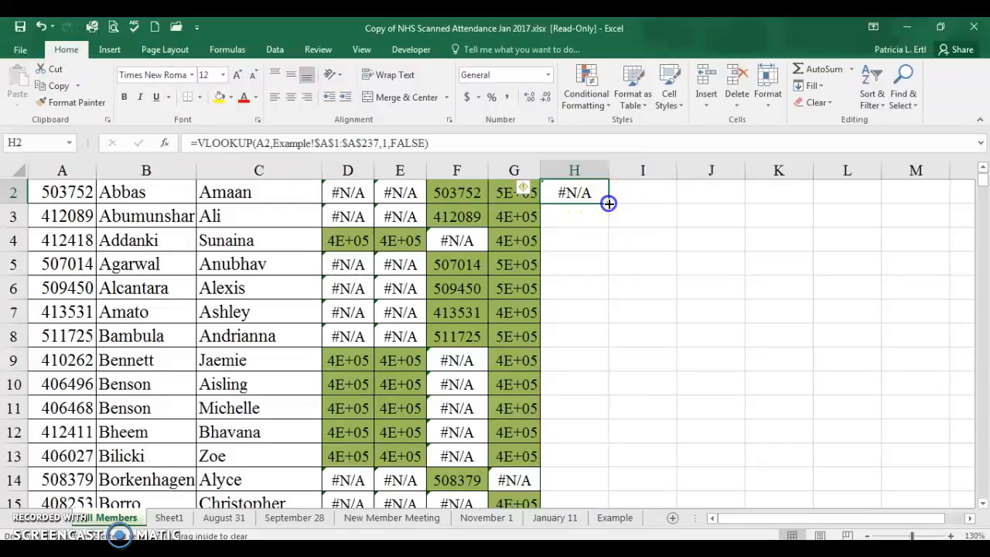
{"action": "left_click_drag", "start_coordinate": [608, 203], "coordinate": [603, 219]}
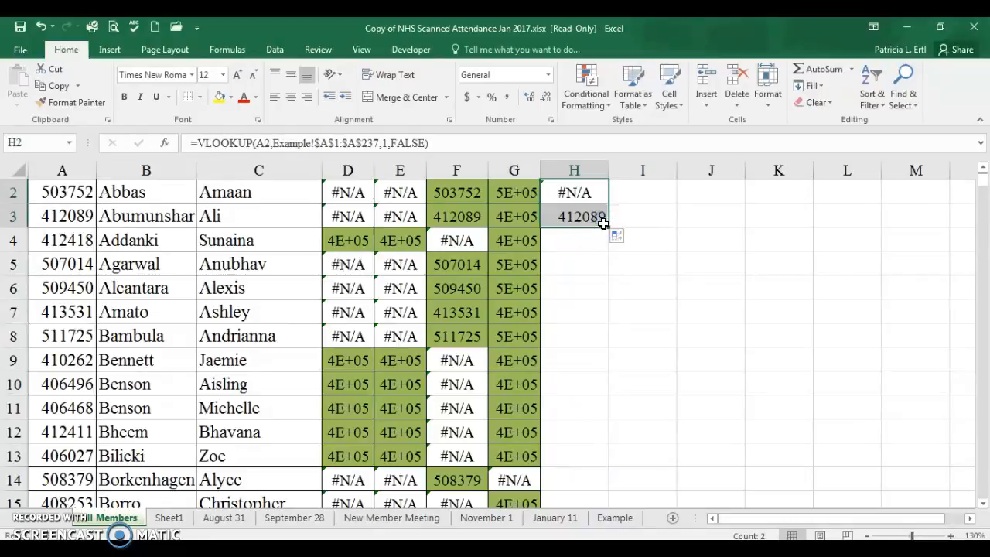
Inspect the copied formula in cell H3 to compare its lookup value and table array with the original
{"action": "left_click", "coordinate": [593, 219]}
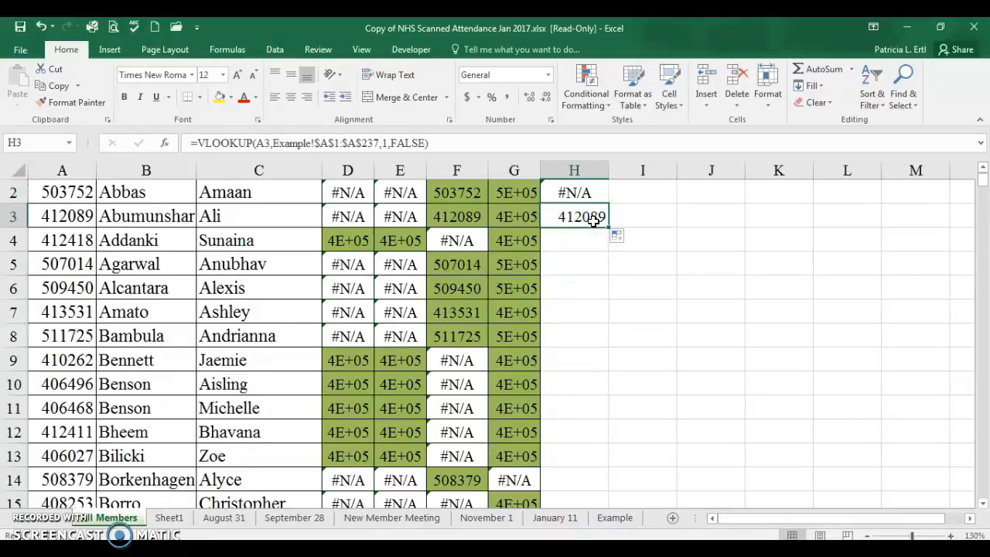
{"action": "double_click", "coordinate": [593, 220]}
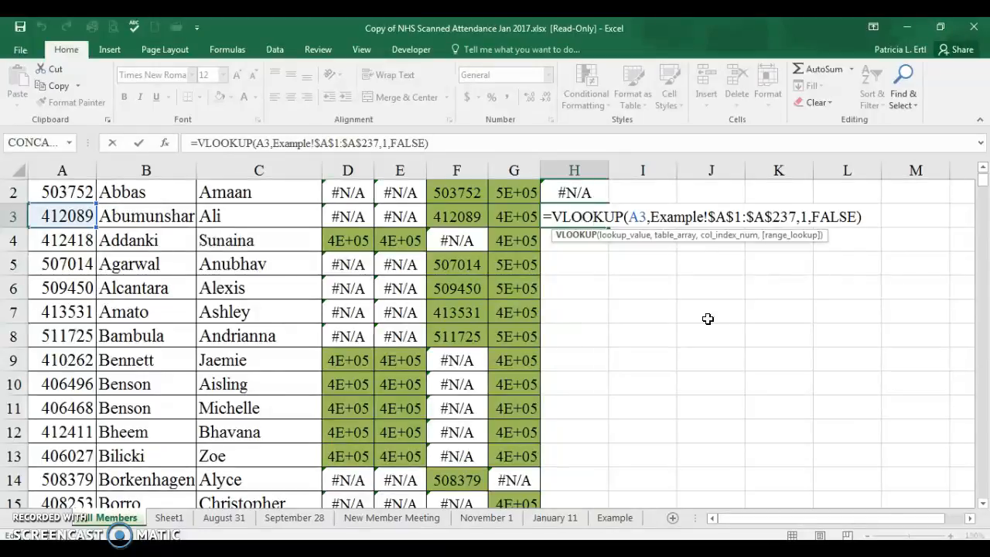
{"action": "key", "text": "ctrl+Return"}
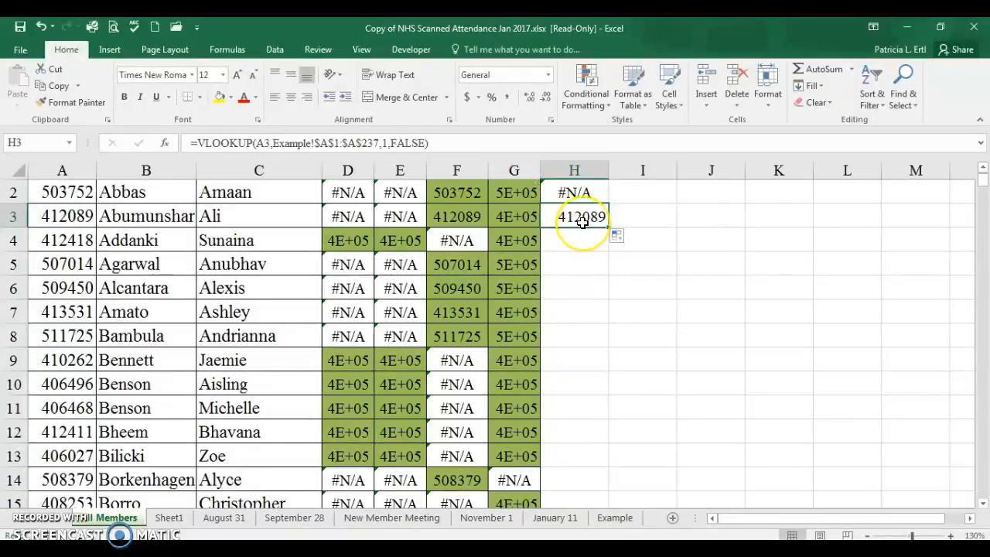
Fill the VLOOKUP formula down the Example column from H3 to the last member in row 311, and return to the top of the list
{"action": "left_click_drag", "start_coordinate": [609, 229], "coordinate": [590, 467]}
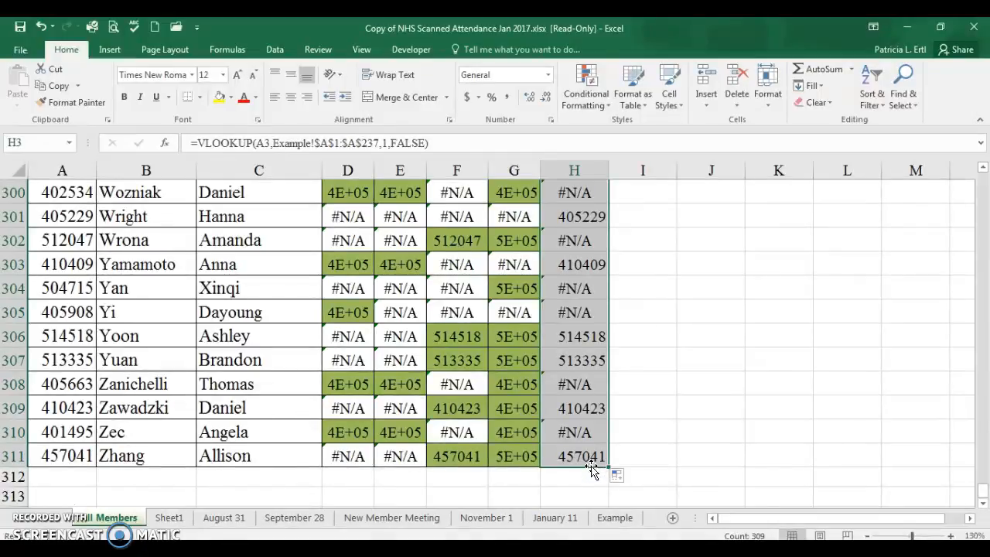
{"action": "left_click_drag", "start_coordinate": [982, 490], "coordinate": [982, 171]}
{"action": "left_click_drag", "start_coordinate": [579, 252], "coordinate": [560, 535]}
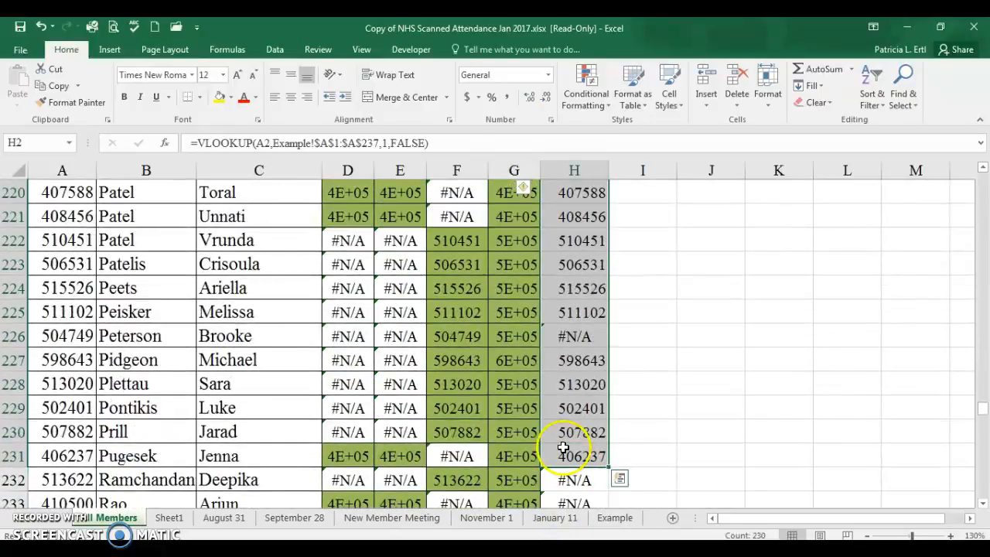
{"action": "left_click_drag", "start_coordinate": [980, 408], "coordinate": [951, 464]}
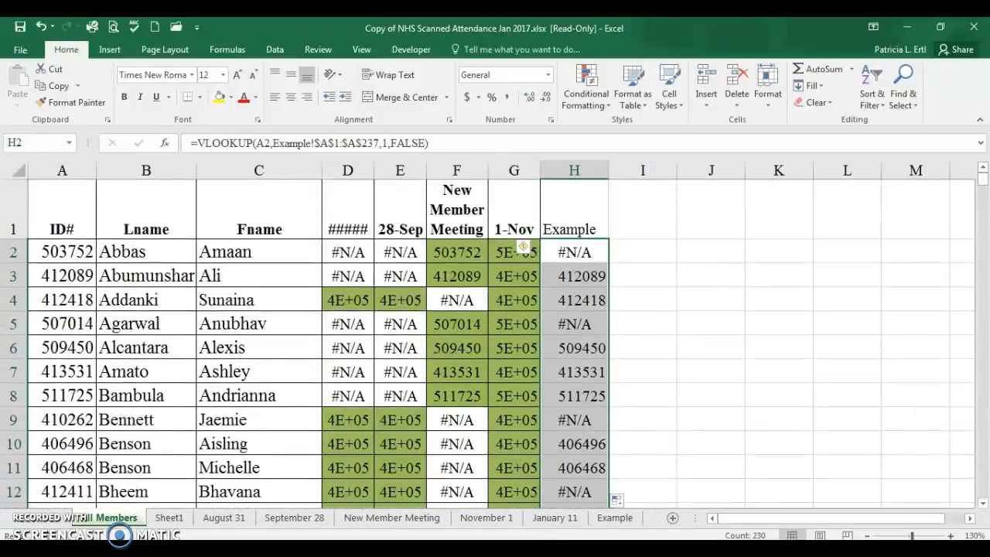
Copy the cell formatting of G2 in the 1-Nov column and begin applying it to the Example column at H2
{"action": "left_click", "coordinate": [868, 535]}
{"action": "left_click", "coordinate": [868, 535]}
{"action": "left_click", "coordinate": [868, 535]}
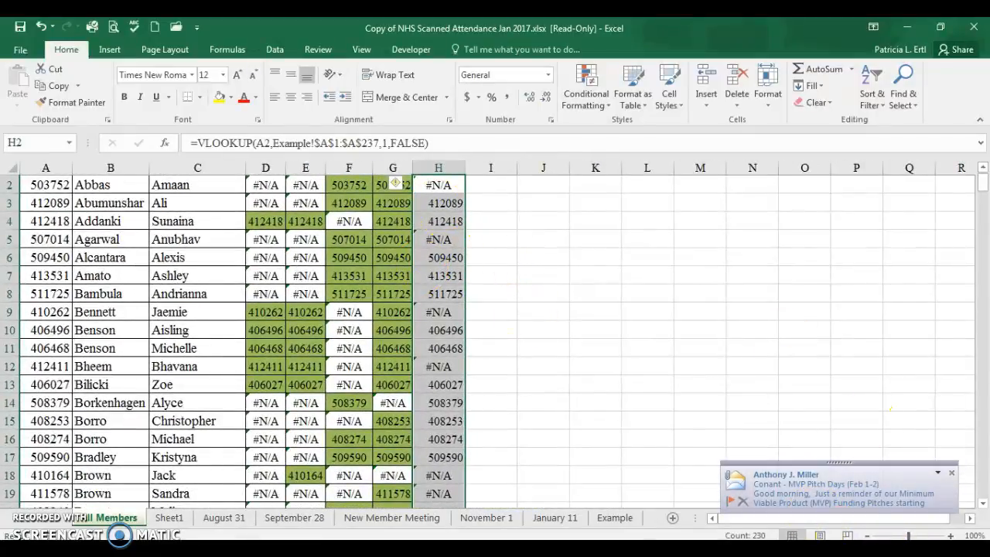
{"action": "left_click", "coordinate": [868, 535]}
{"action": "left_click", "coordinate": [472, 249]}
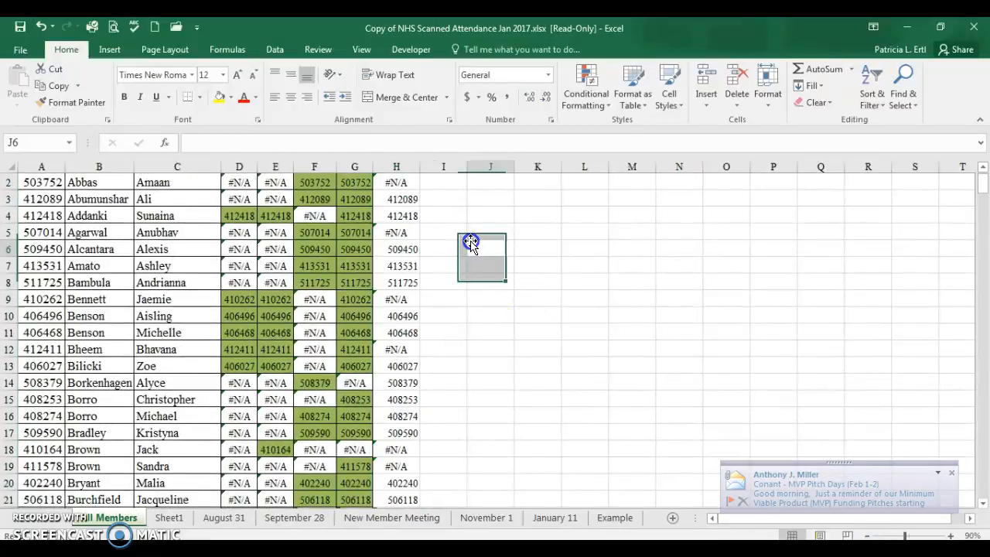
{"action": "left_click", "coordinate": [352, 180]}
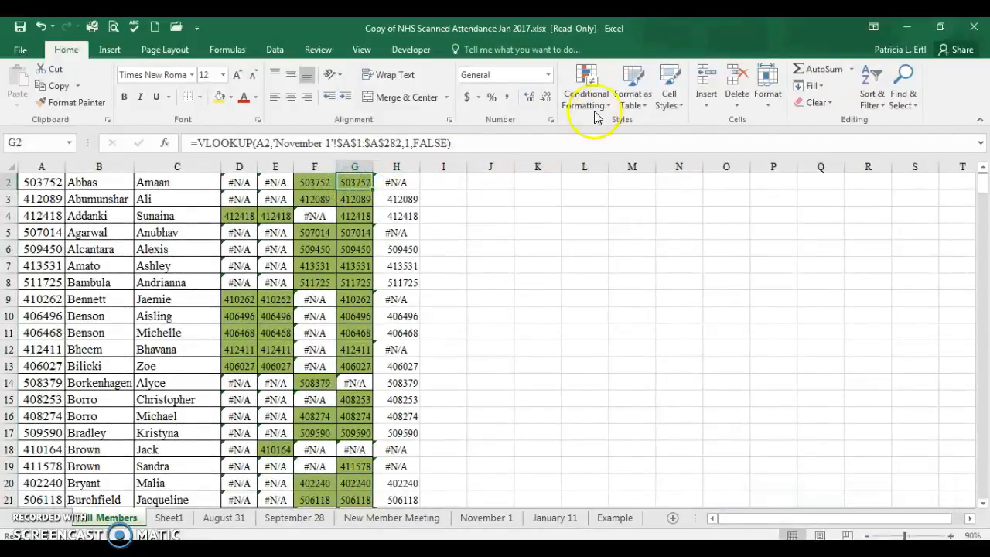
{"action": "left_click", "coordinate": [97, 105]}
{"action": "left_click", "coordinate": [403, 180]}
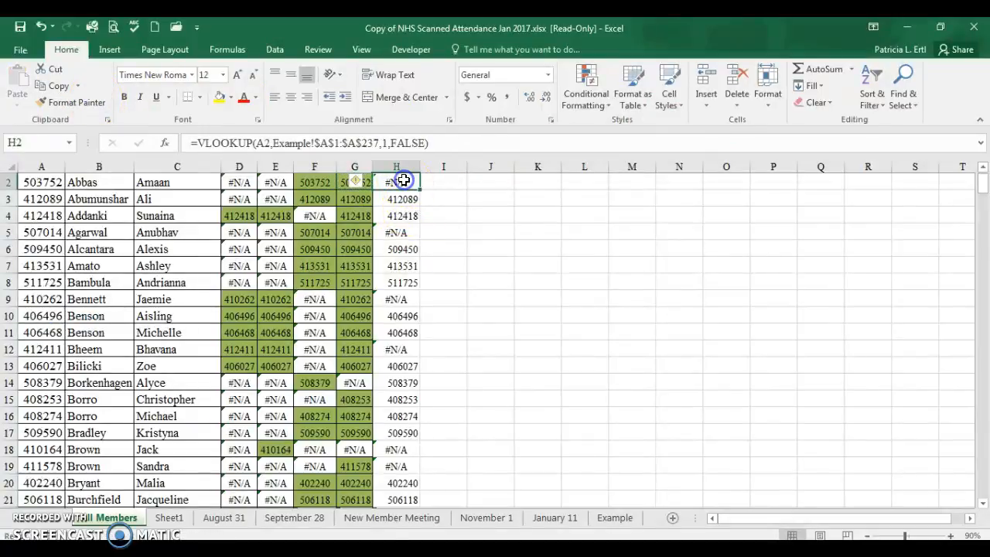